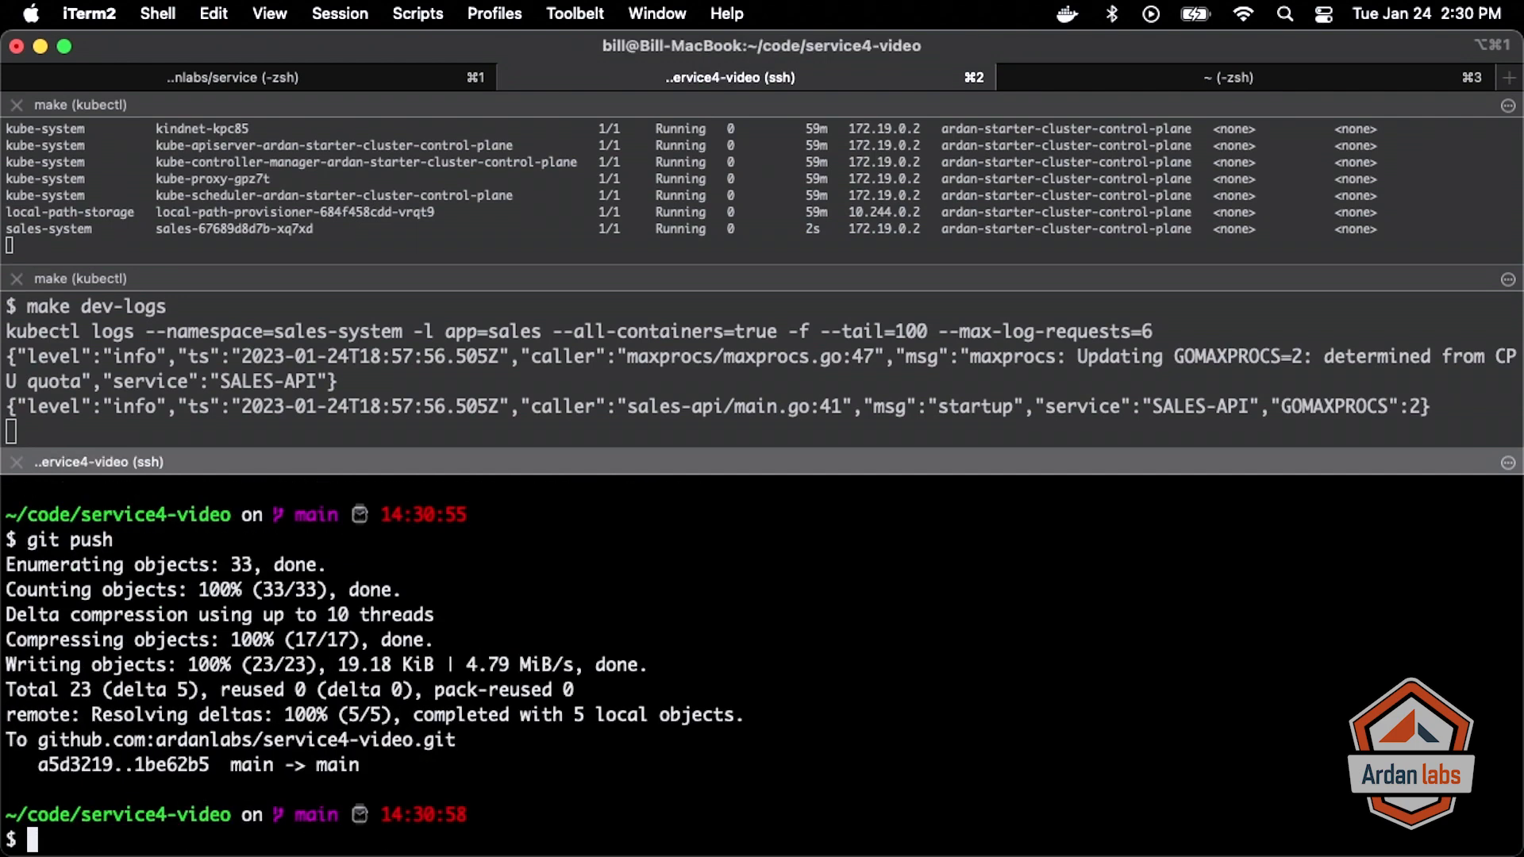
- Clear the pane and run make run so sales-api prints its help options and shutdown log
{"action": "key", "text": "ctrl+l"}
{"action": "type", "text": "make "}
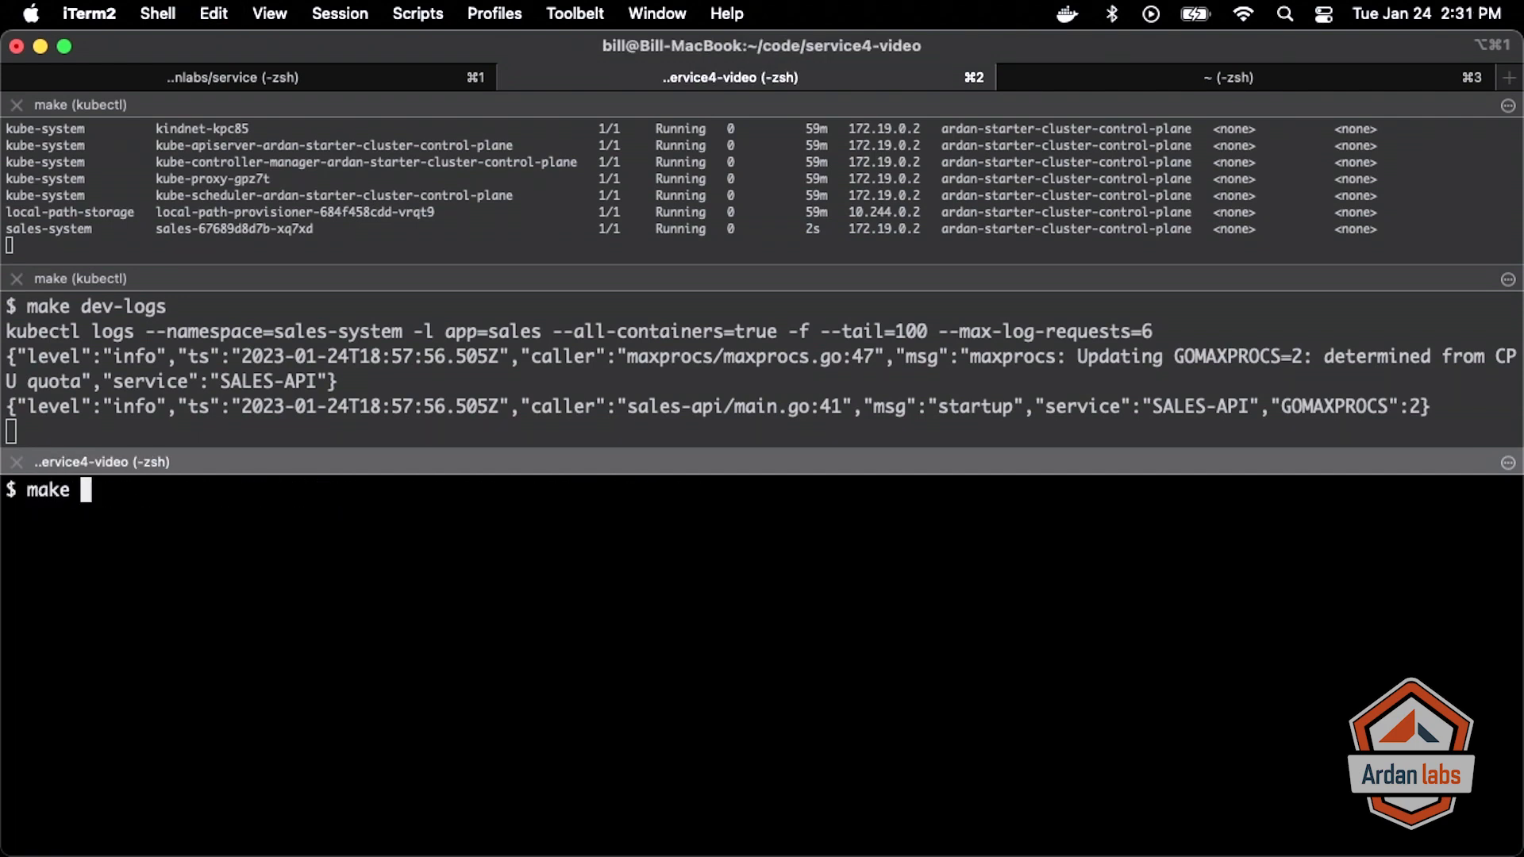
{"action": "type", "text": "run"}
{"action": "key", "text": "Return"}
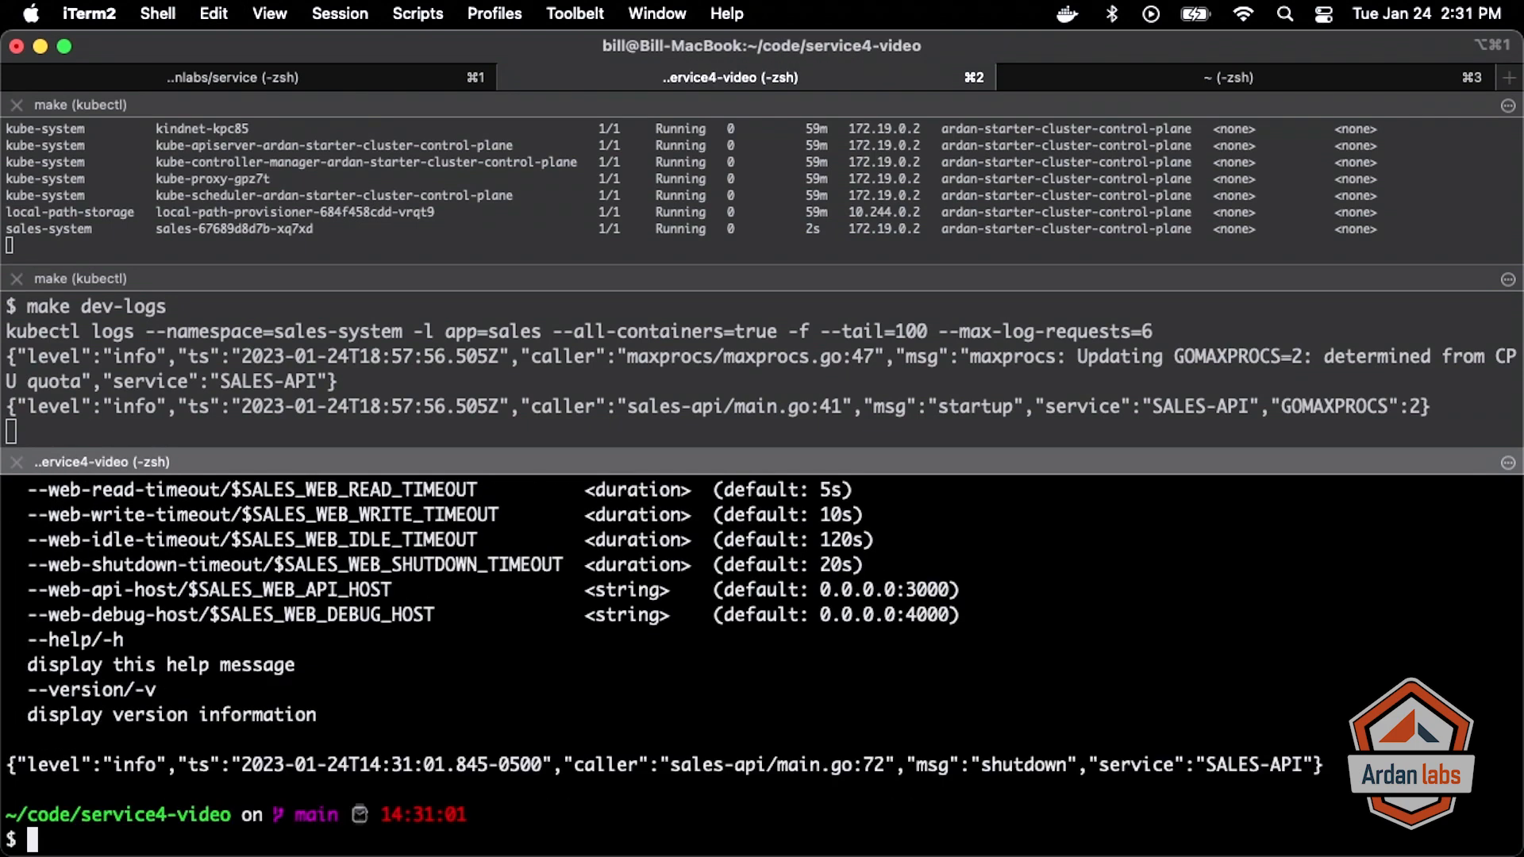
{"action": "scroll", "coordinate": [795, 794], "scroll_direction": "up", "scroll_amount": 3}
{"action": "scroll", "coordinate": [793, 791], "scroll_direction": "up", "scroll_amount": 4}
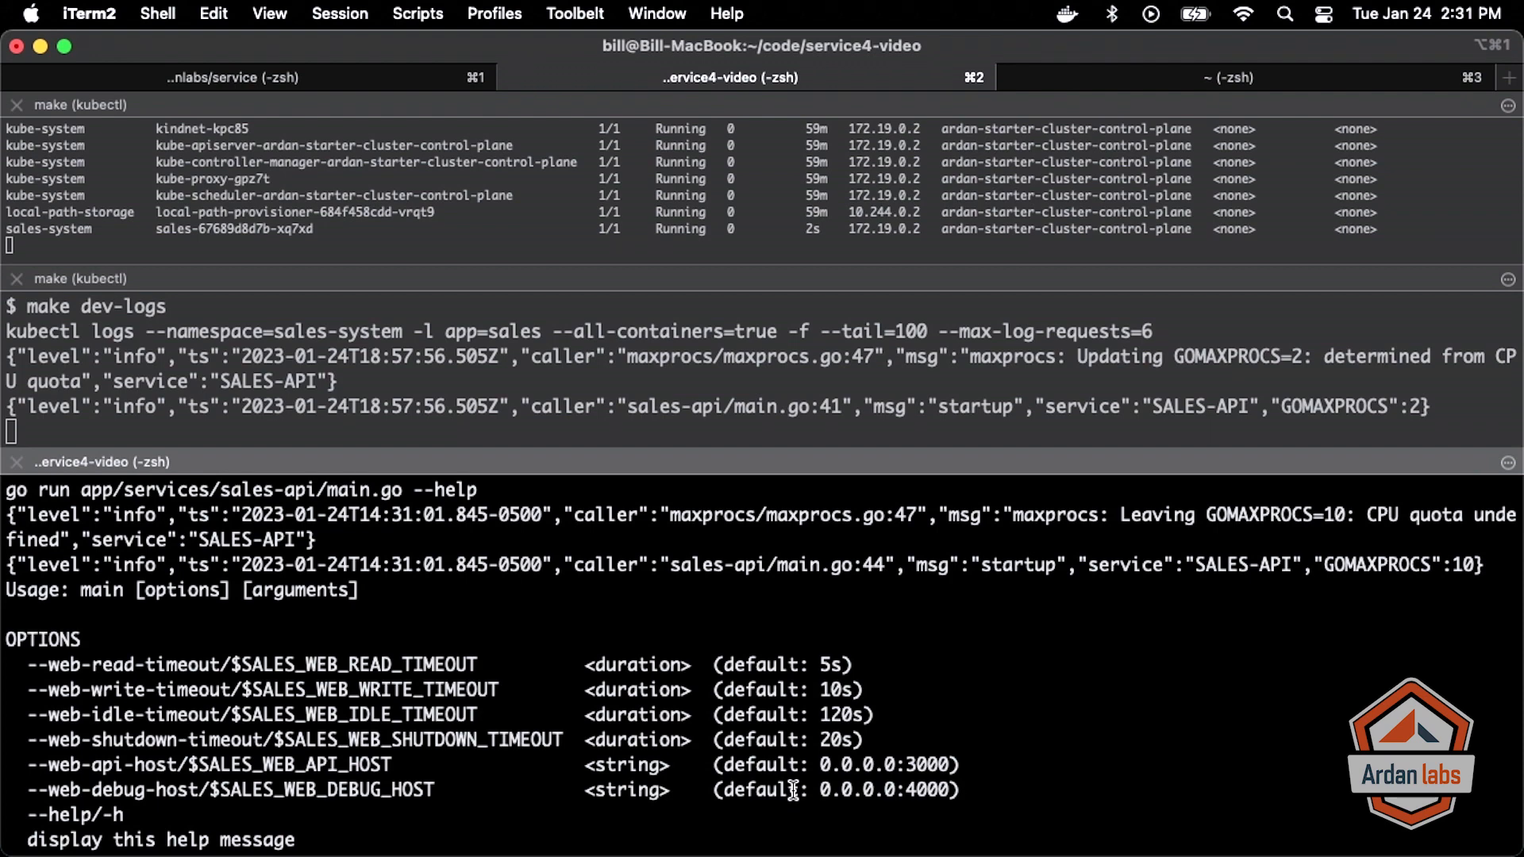
{"action": "scroll", "coordinate": [912, 788], "scroll_direction": "down", "scroll_amount": 5}
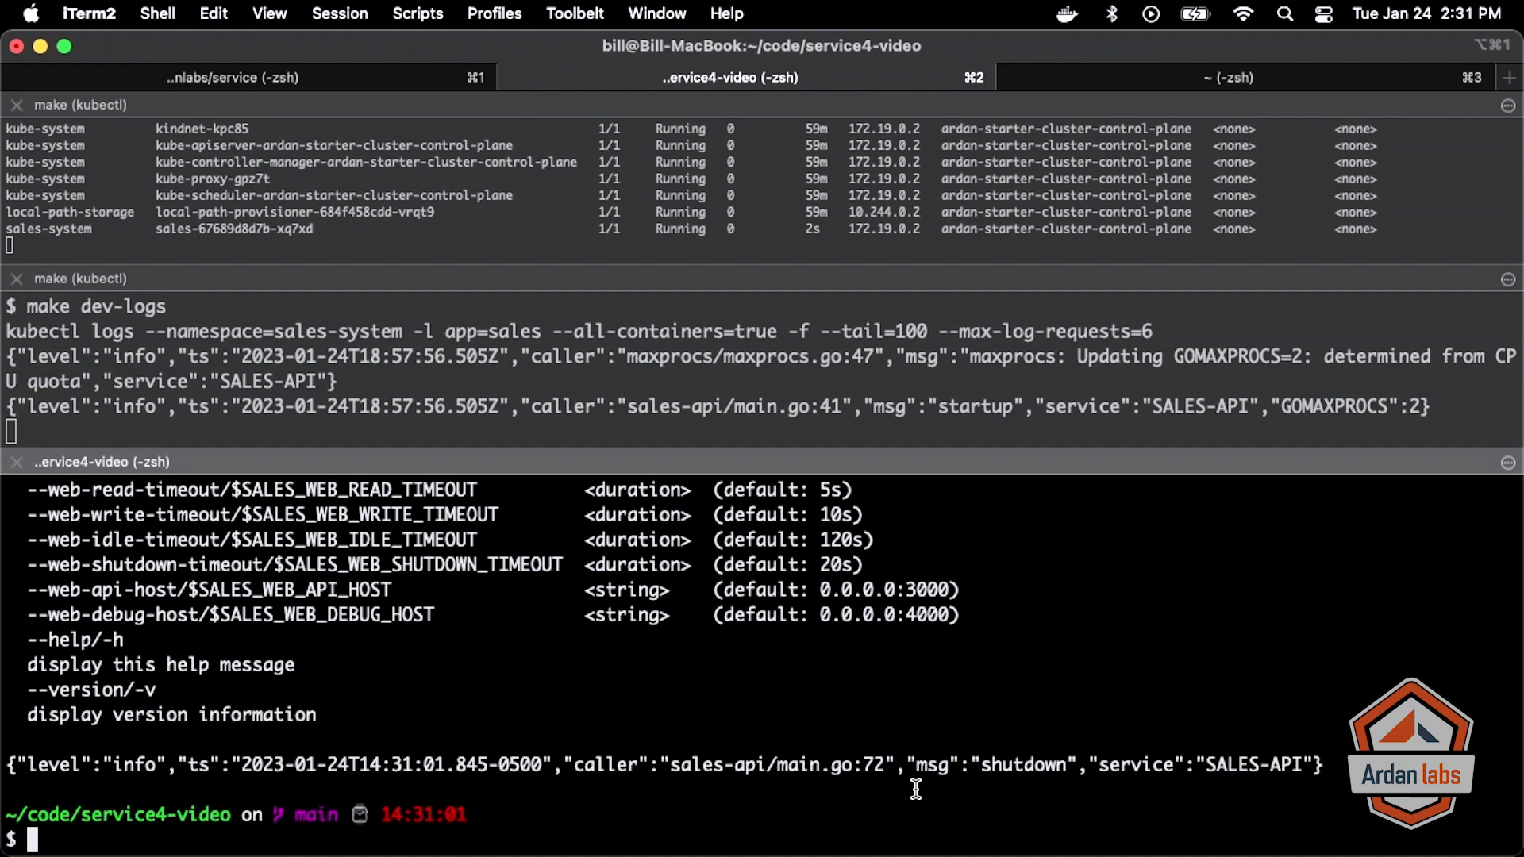
{"action": "right_click", "coordinate": [916, 789]}
{"action": "left_click", "coordinate": [840, 674]}
{"action": "scroll", "coordinate": [774, 666], "scroll_direction": "up", "scroll_amount": 3}
{"action": "scroll", "coordinate": [775, 714], "scroll_direction": "down", "scroll_amount": 3}
- Copy the App Starting block from the reference service's main.go into main.go after config parsing and save
{"action": "key", "text": "super+Tab"}
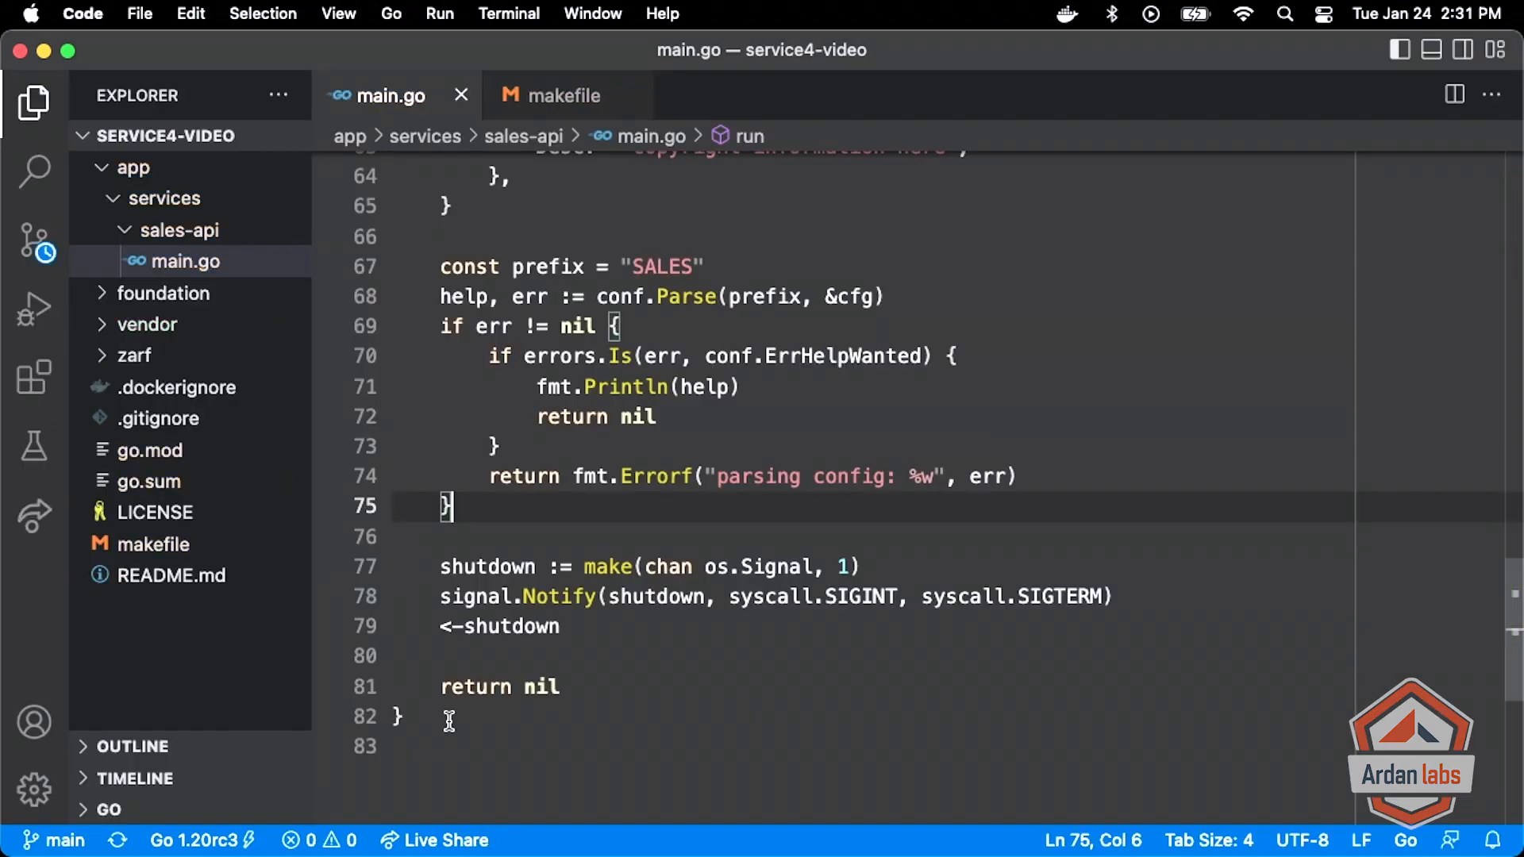
{"action": "key", "text": "super+grave"}
{"action": "scroll", "coordinate": [615, 697], "scroll_direction": "down", "scroll_amount": 4}
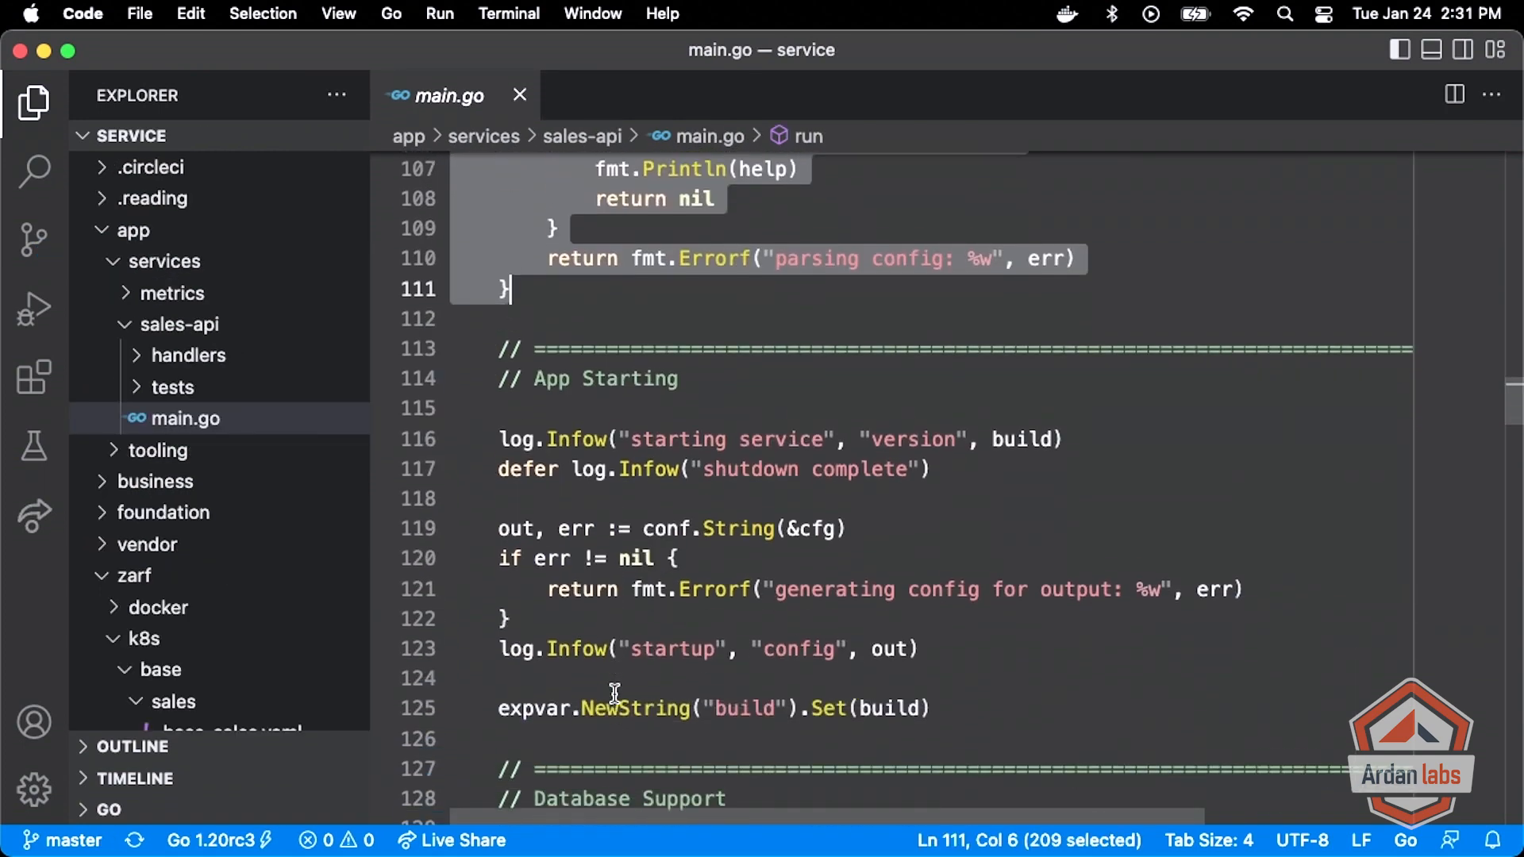
{"action": "scroll", "coordinate": [614, 696], "scroll_direction": "down", "scroll_amount": 2}
{"action": "left_click_drag", "start_coordinate": [500, 251], "coordinate": [952, 549]}
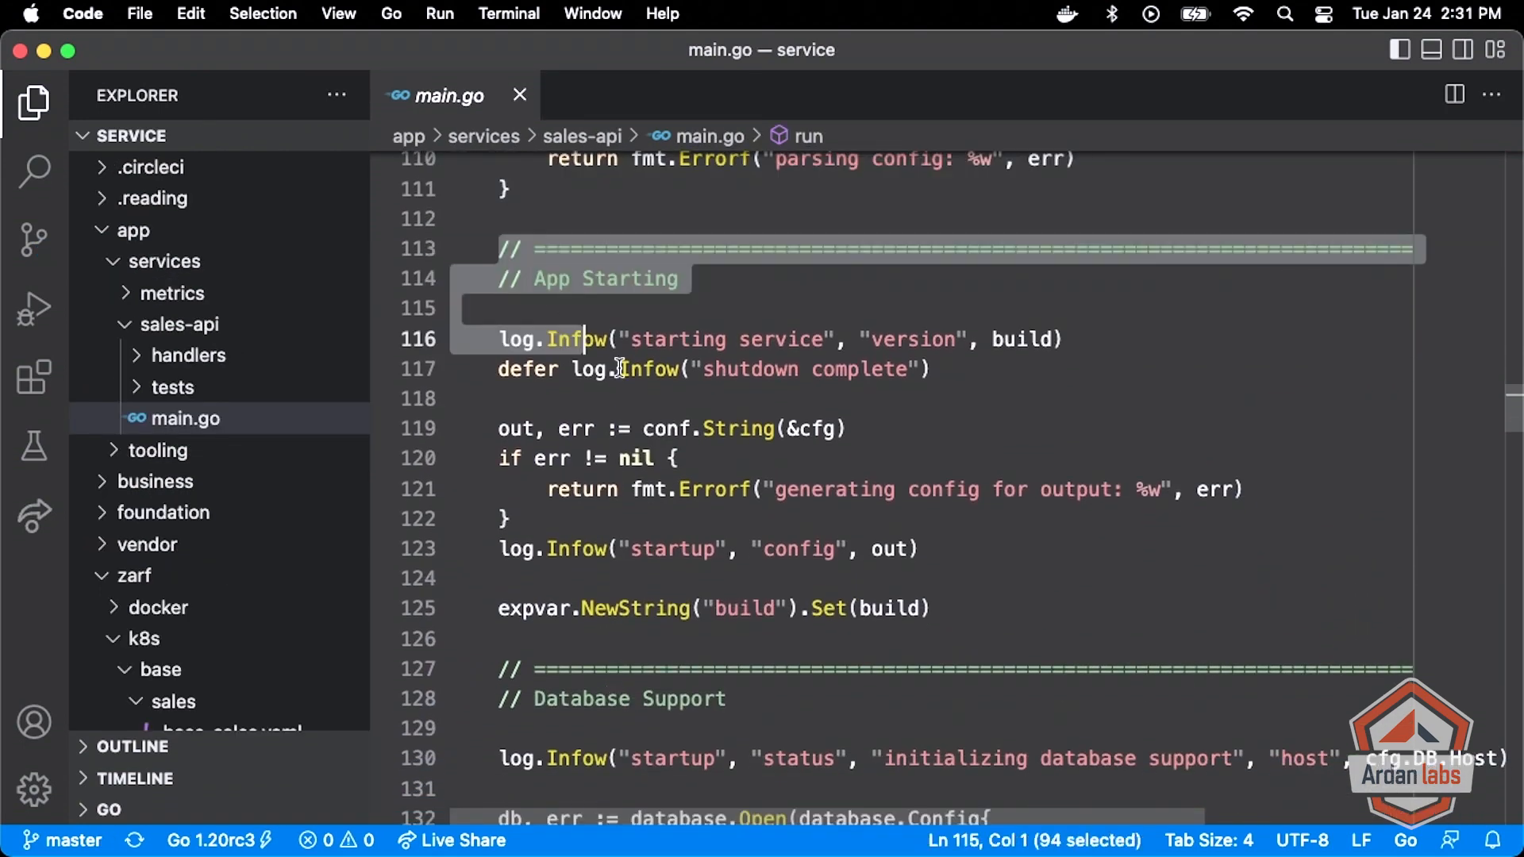
{"action": "key", "text": "super+c"}
{"action": "left_click", "coordinate": [984, 279]}
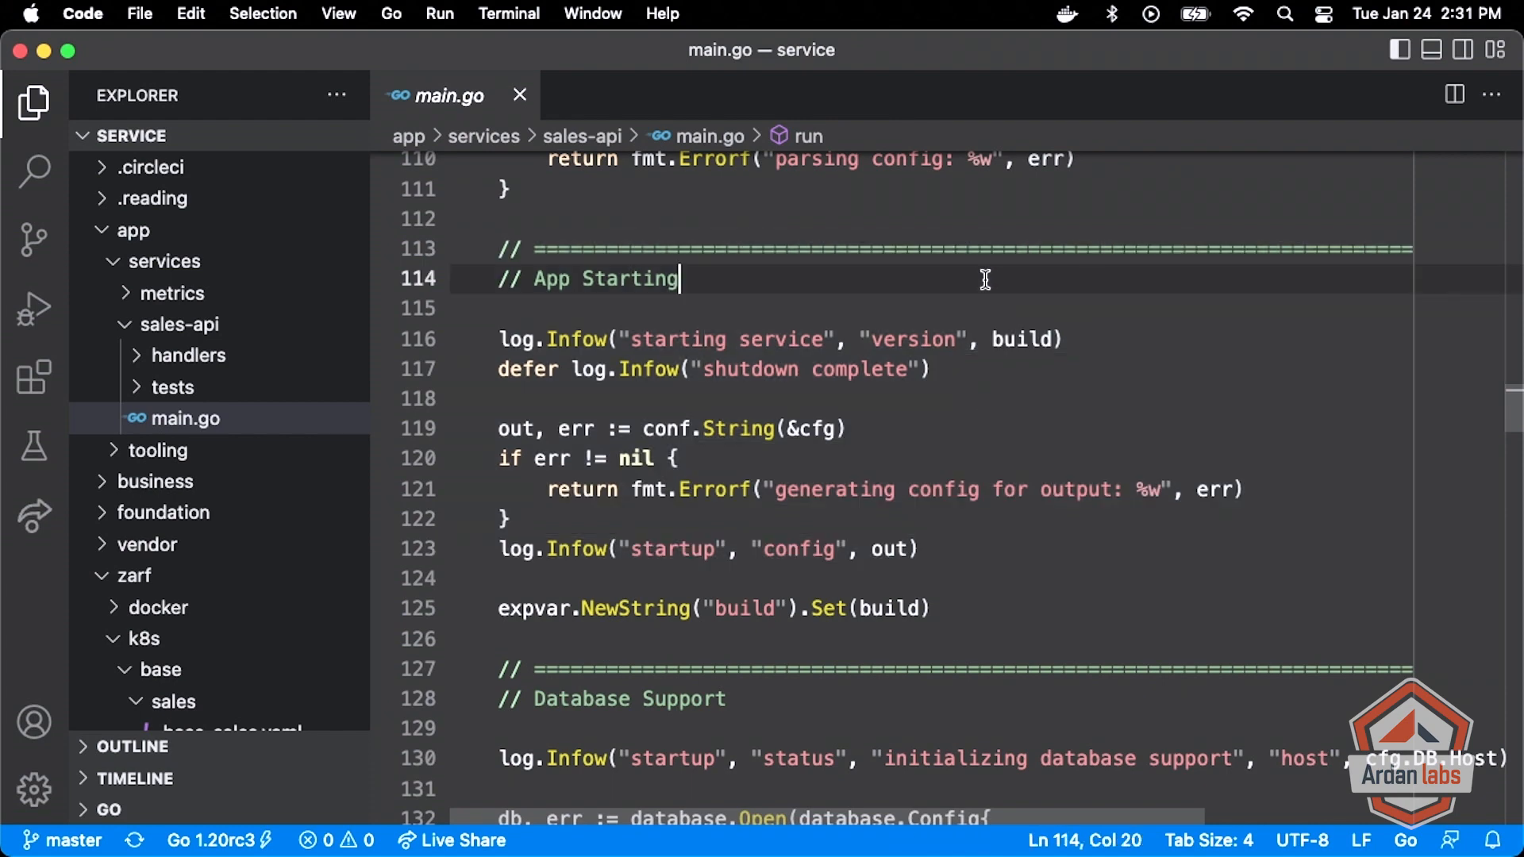
{"action": "key", "text": "super+grave"}
{"action": "key", "text": "super+v"}
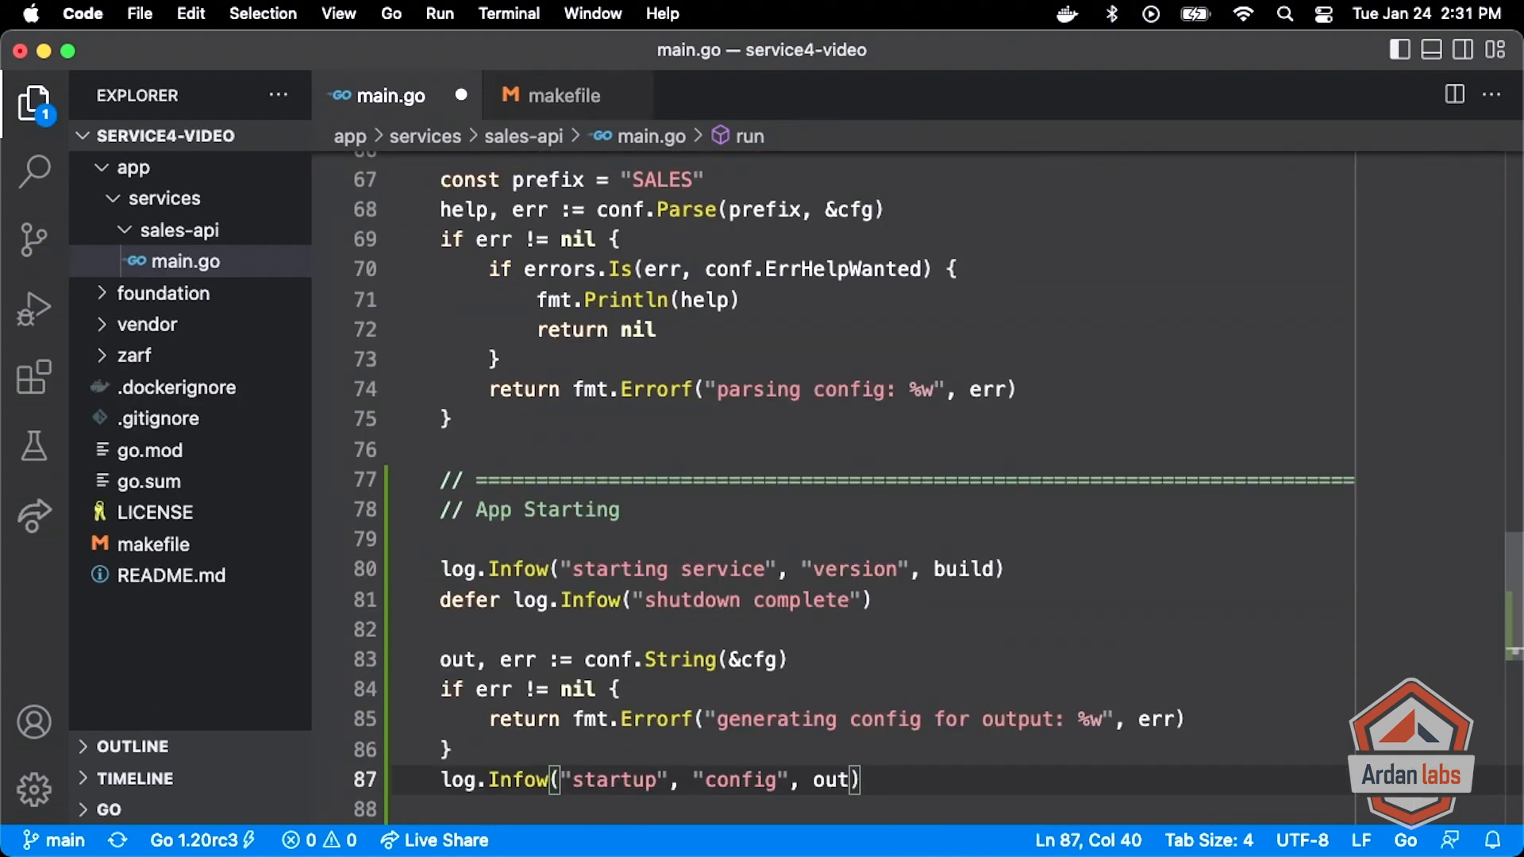
{"action": "scroll", "coordinate": [834, 488], "scroll_direction": "down", "scroll_amount": 1}
{"action": "scroll", "coordinate": [835, 489], "scroll_direction": "down", "scroll_amount": 3}
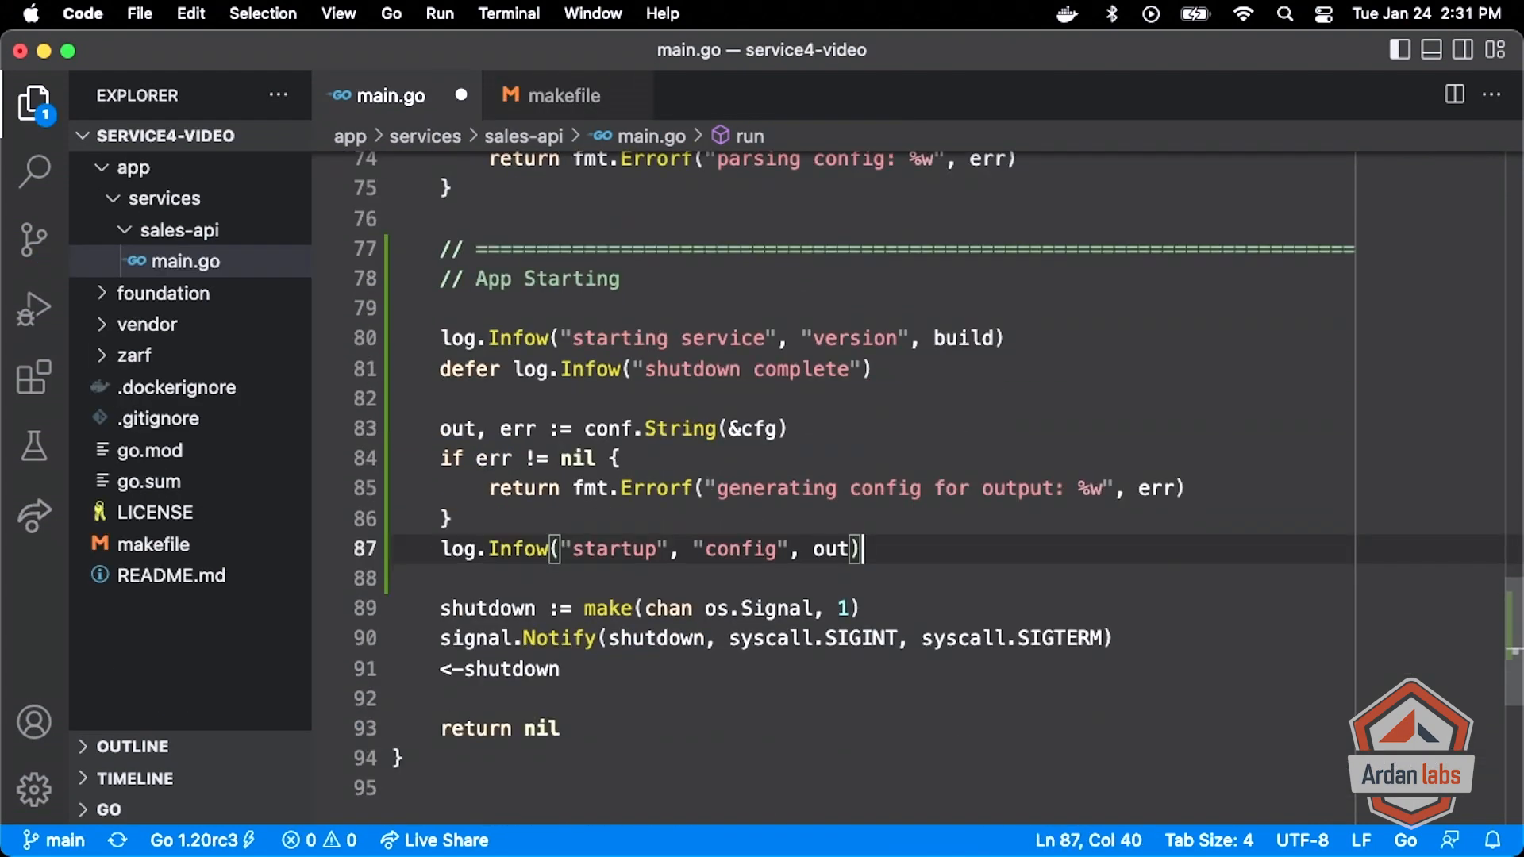
{"action": "key", "text": "super+s"}
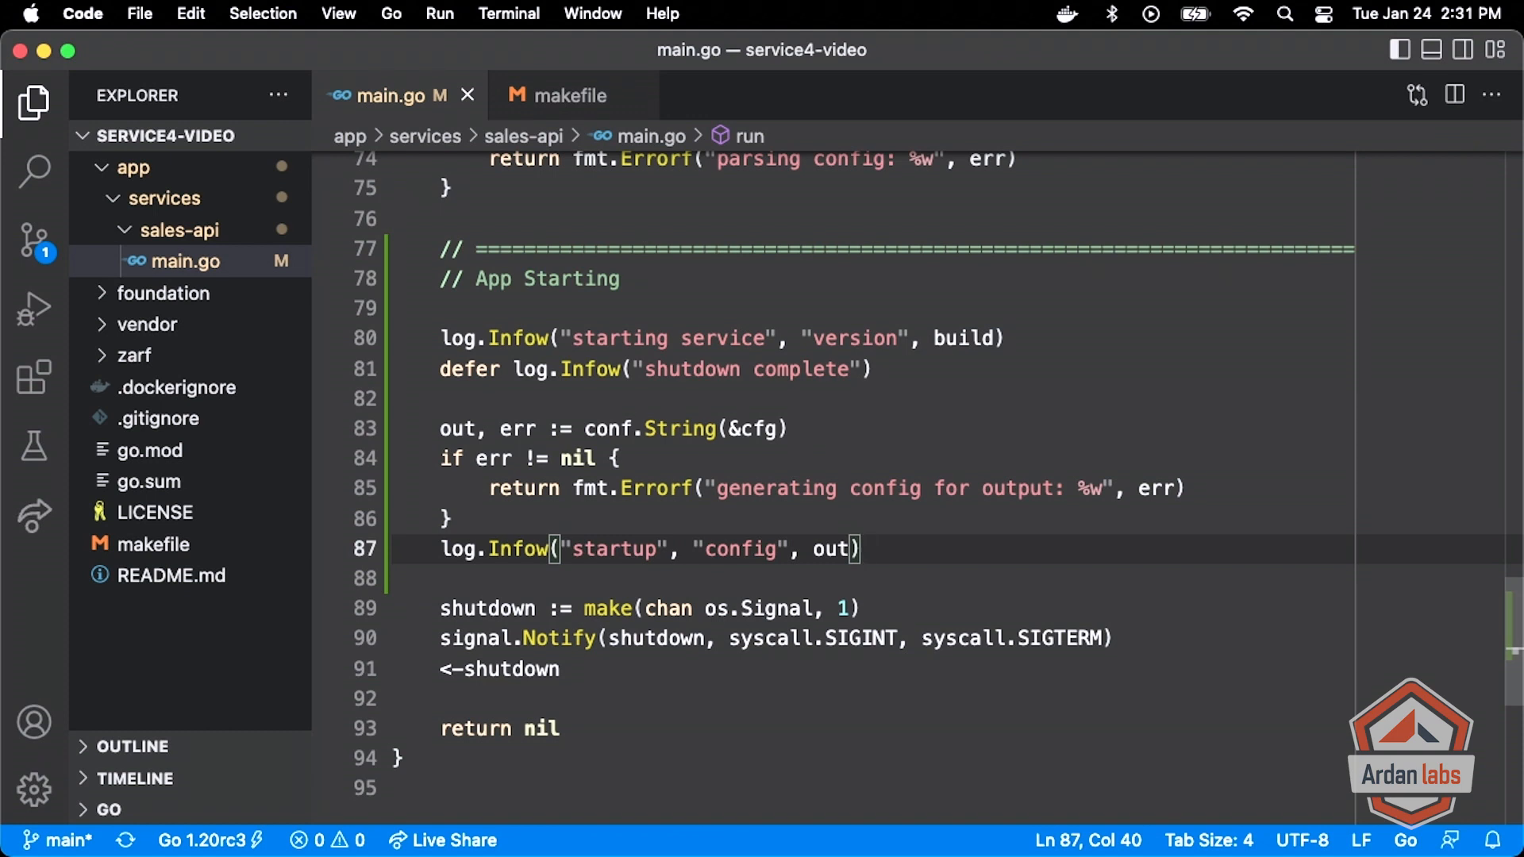
- Review the starting-service, shutdown and startup config log lines in the pasted block
{"action": "double_click", "coordinate": [610, 342]}
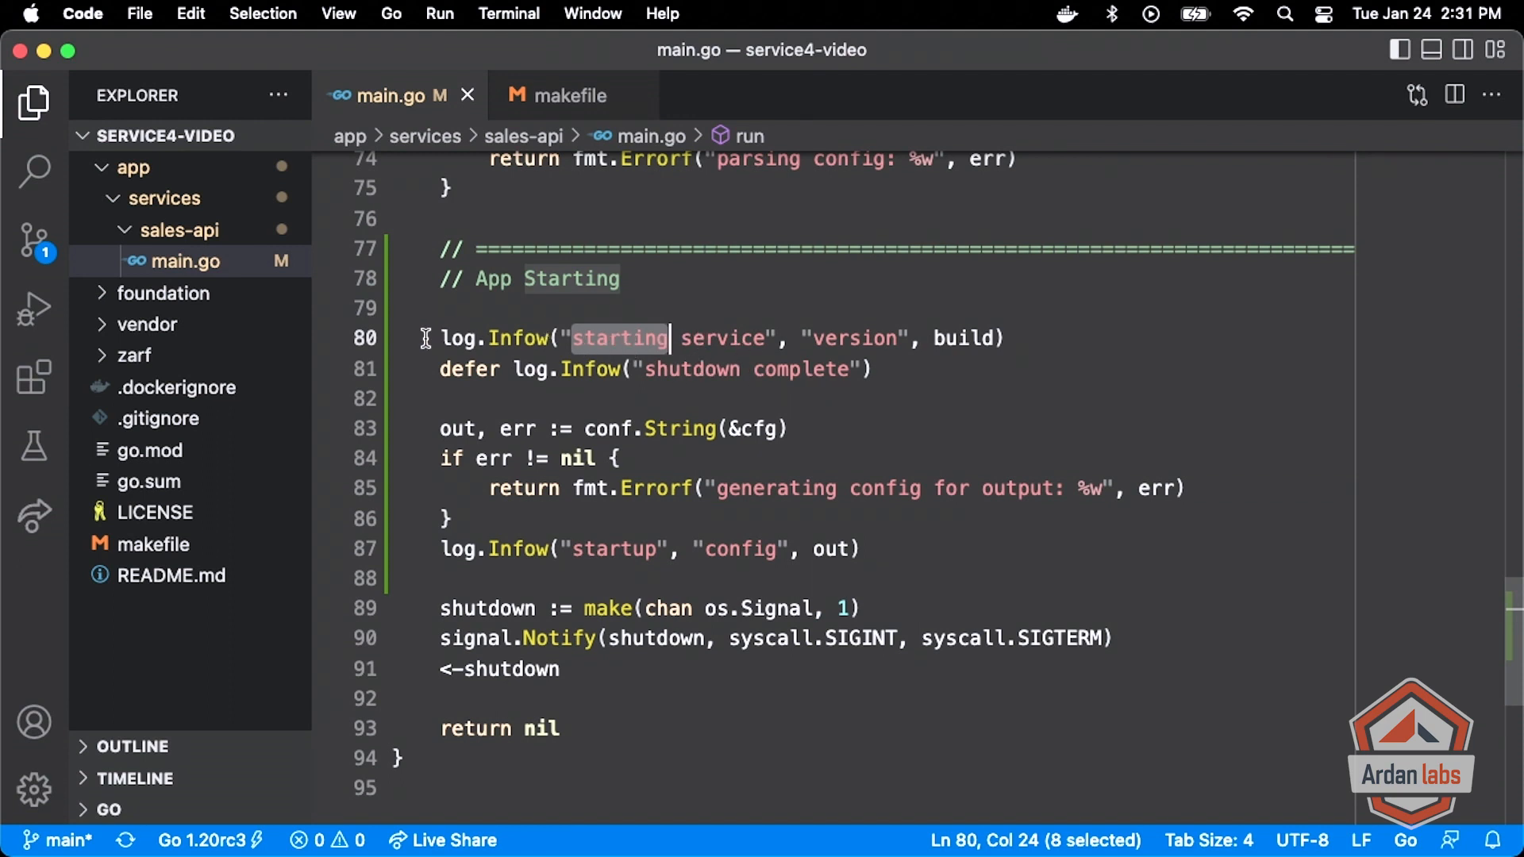
{"action": "left_click_drag", "start_coordinate": [417, 338], "coordinate": [1017, 361]}
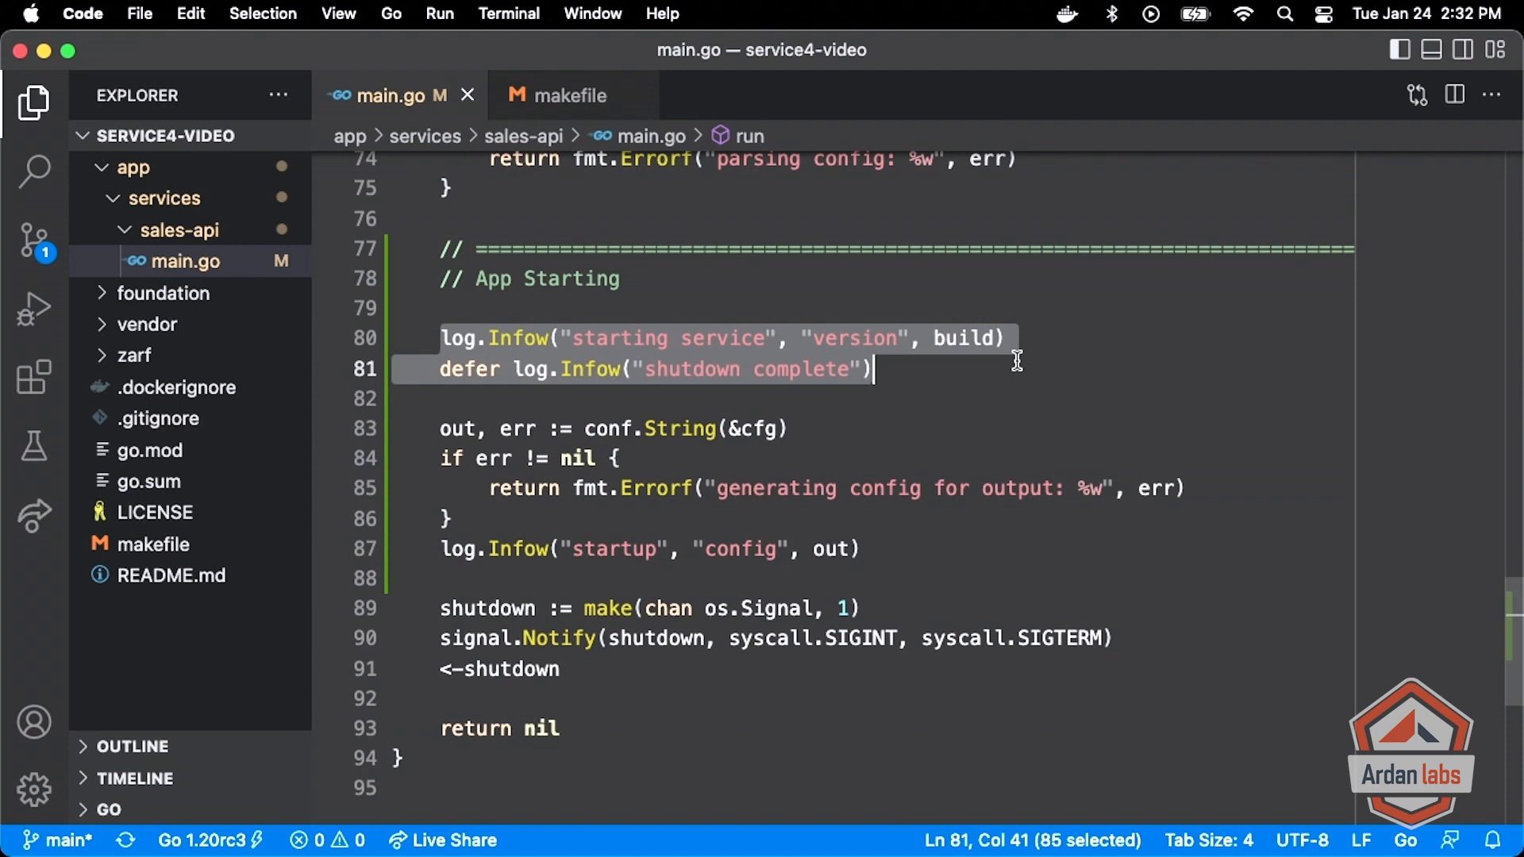
{"action": "left_click", "coordinate": [811, 460]}
{"action": "mouse_move", "coordinate": [680, 428]}
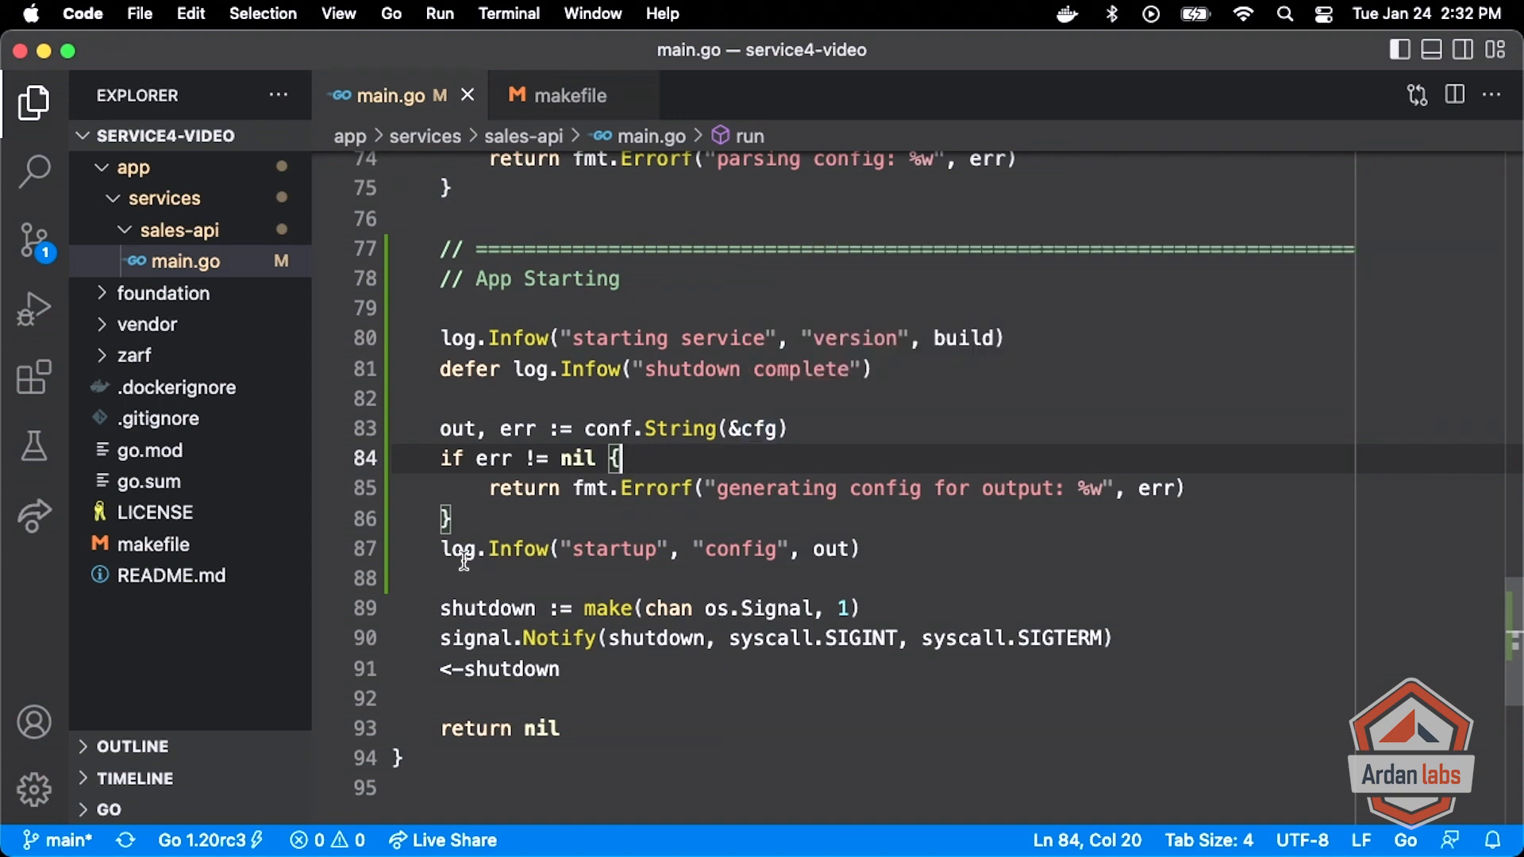
{"action": "left_click_drag", "start_coordinate": [426, 547], "coordinate": [1007, 549]}
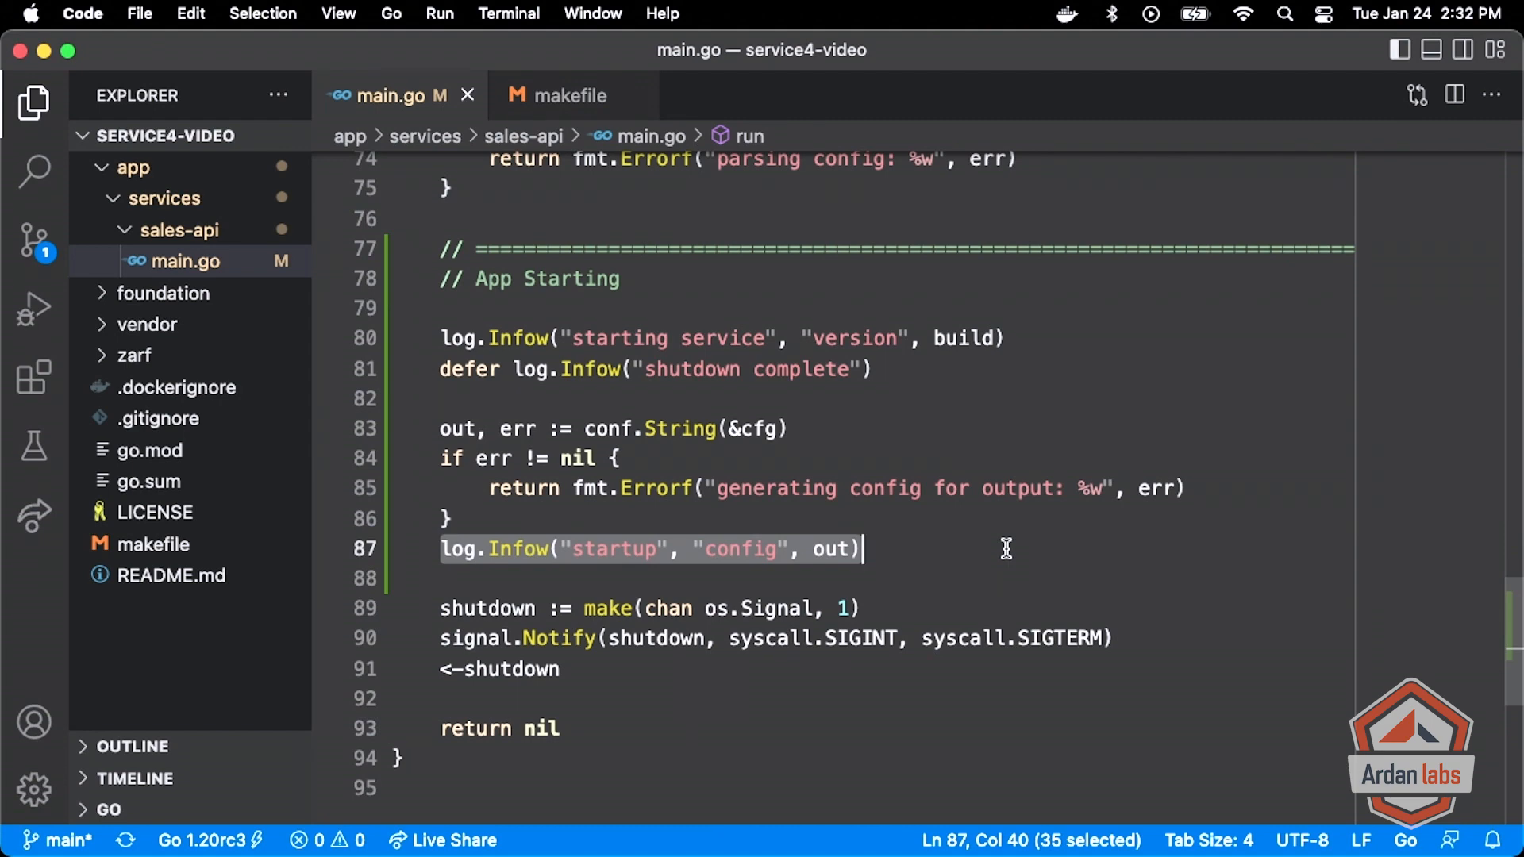
{"action": "left_click", "coordinate": [997, 547]}
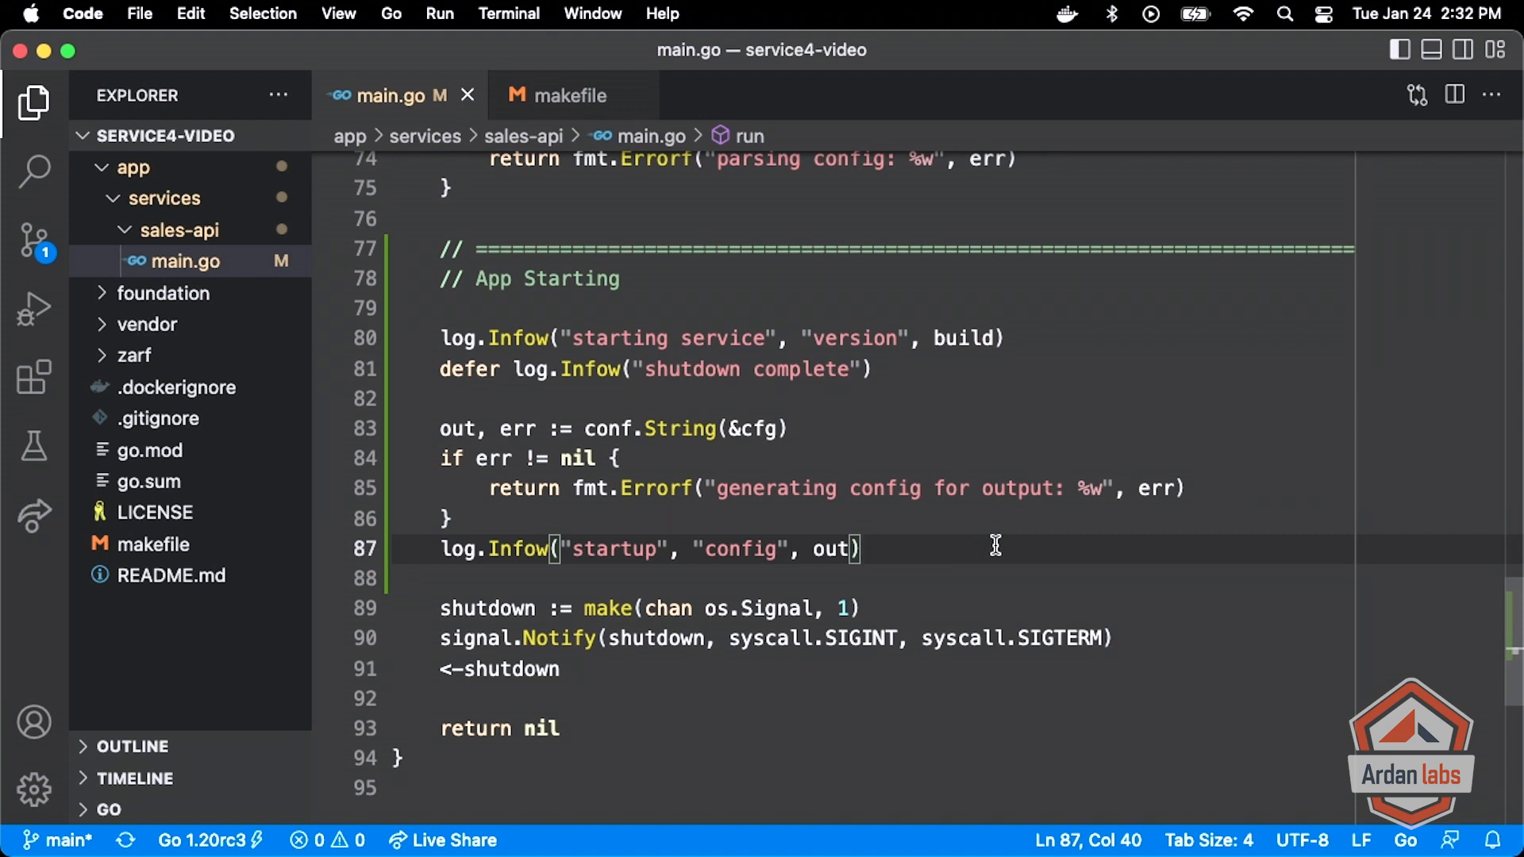
- Duplicate the makefile's run target below itself and rename the copy run-help
{"action": "left_click", "coordinate": [203, 544]}
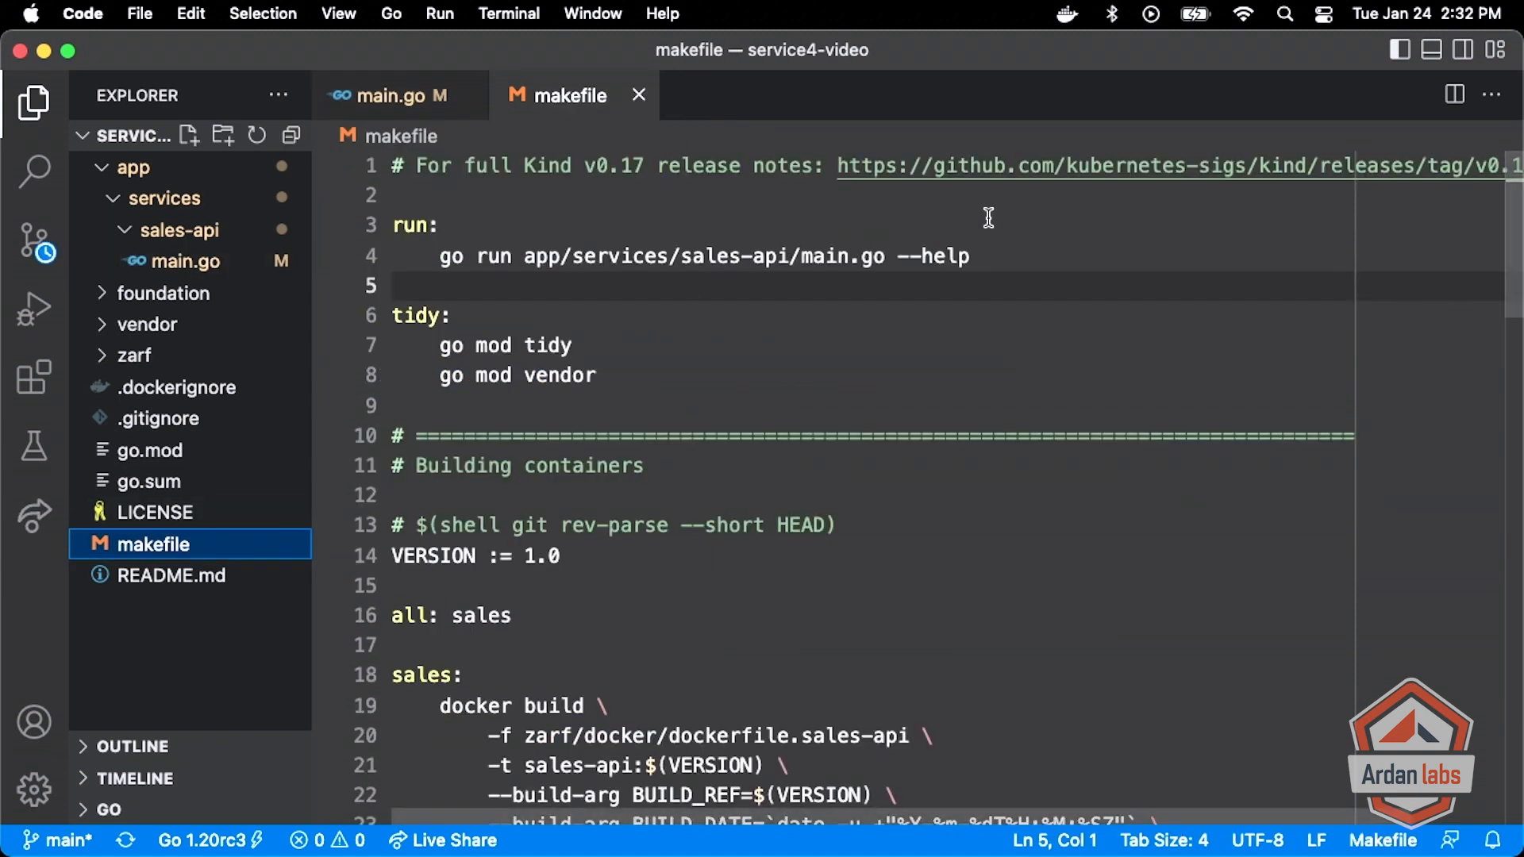
{"action": "left_click_drag", "start_coordinate": [993, 257], "coordinate": [272, 231]}
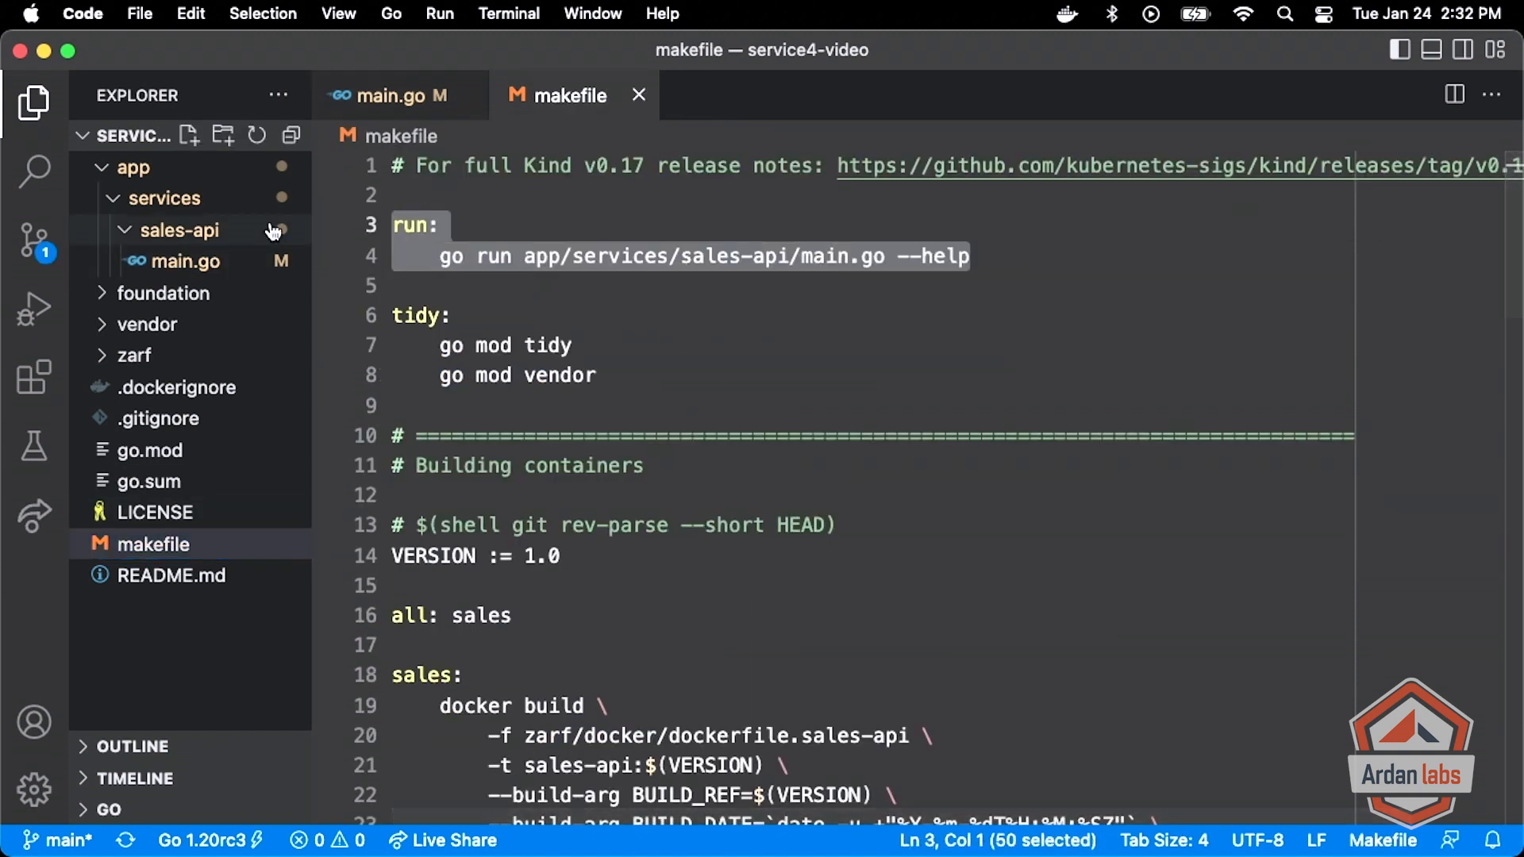
{"action": "key", "text": "super+c"}
{"action": "key", "text": "Right"}
{"action": "key", "text": "super+v"}
{"action": "key", "text": "Return"}
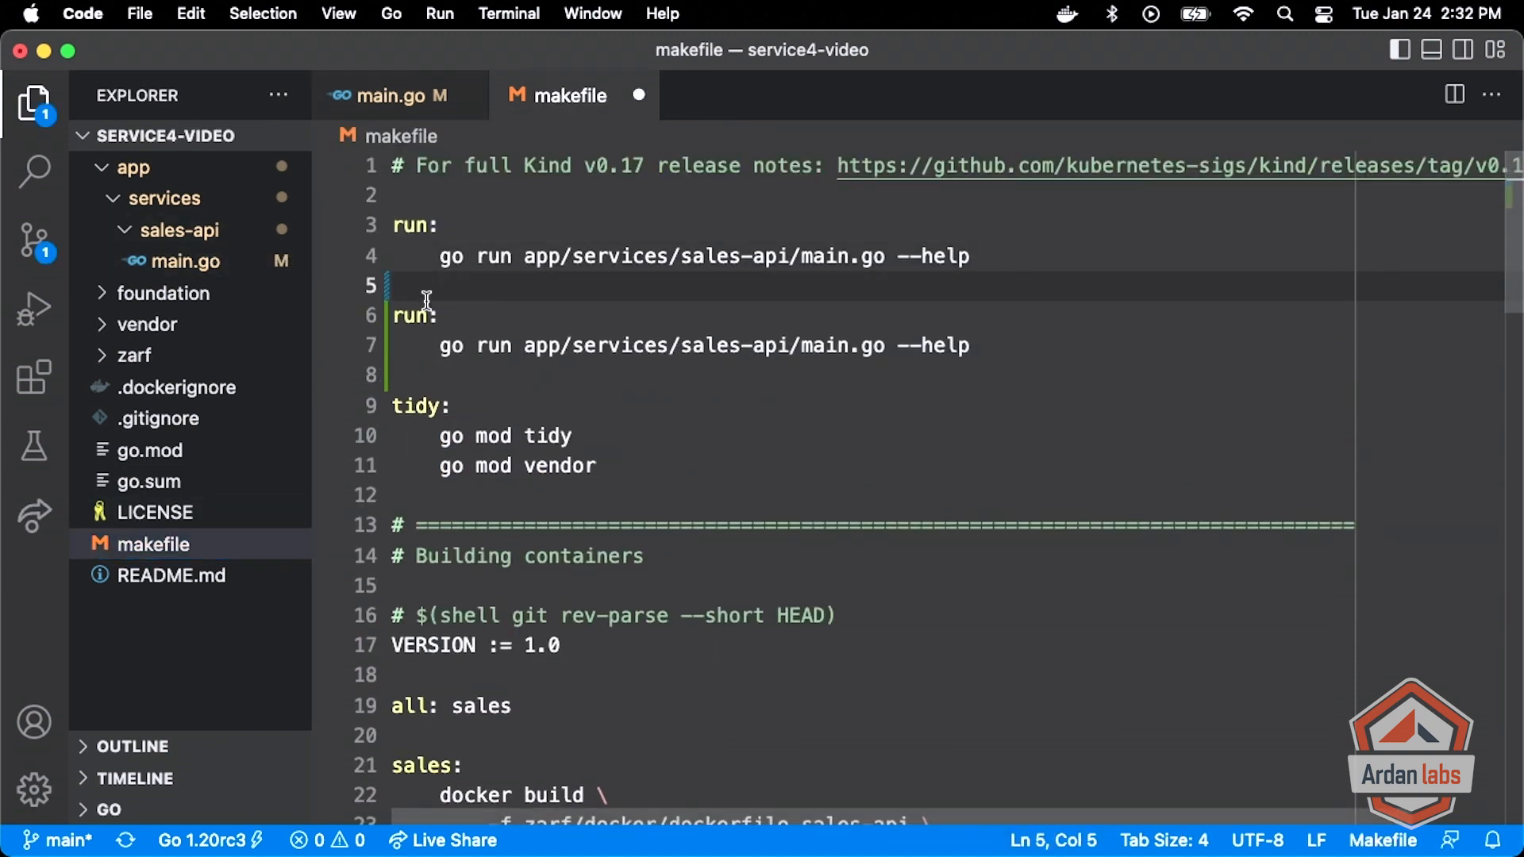
{"action": "left_click", "coordinate": [431, 315]}
{"action": "type", "text": "-help"}
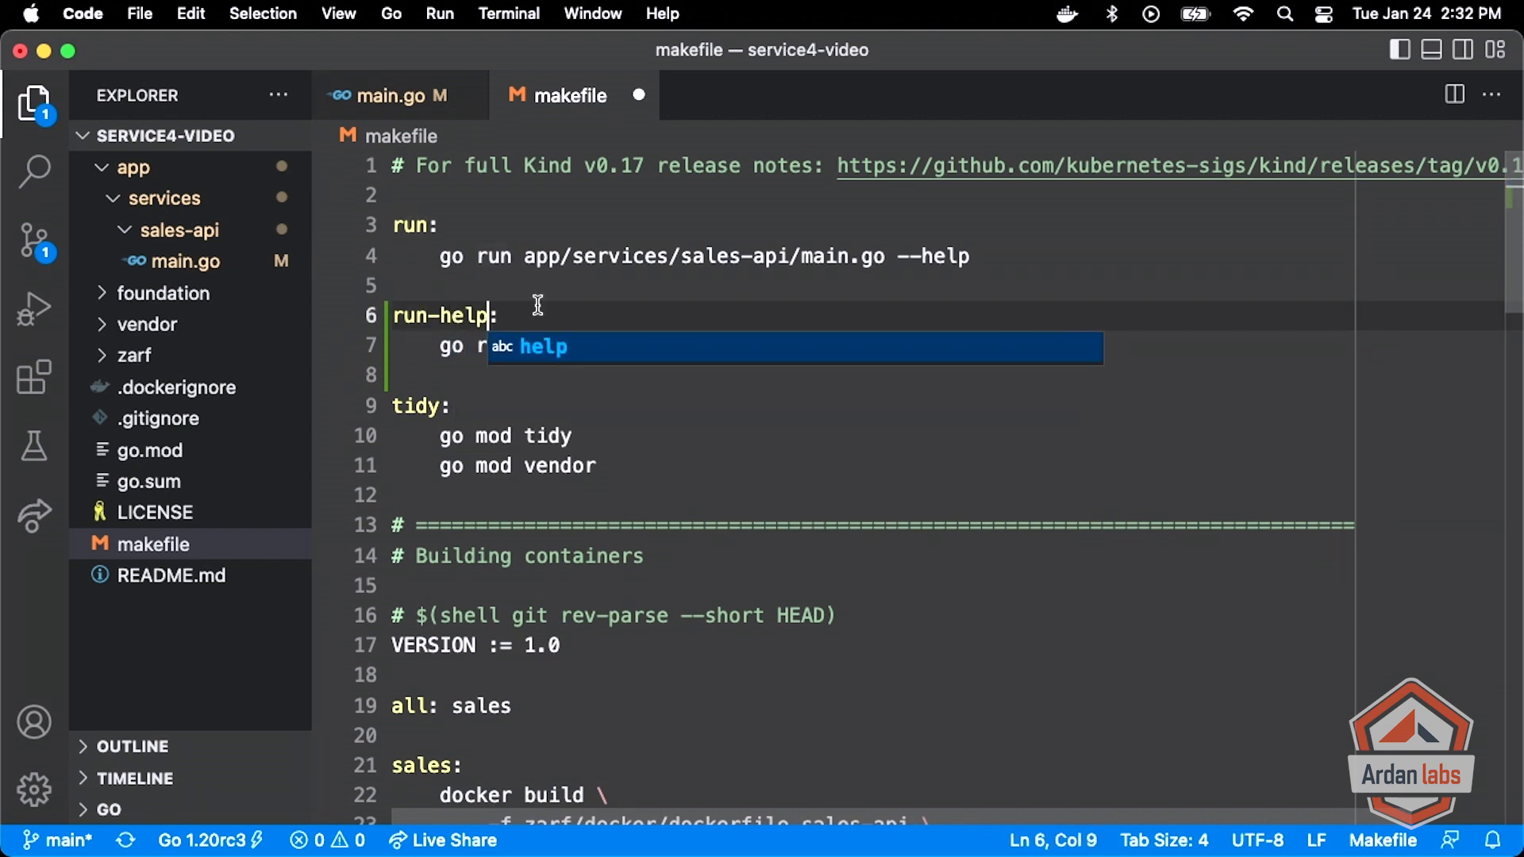
- Remove --help from the run target, save the makefile and return to the terminal
{"action": "left_click_drag", "start_coordinate": [989, 256], "coordinate": [902, 256]}
{"action": "key", "text": "BackSpace"}
{"action": "key", "text": "super+s"}
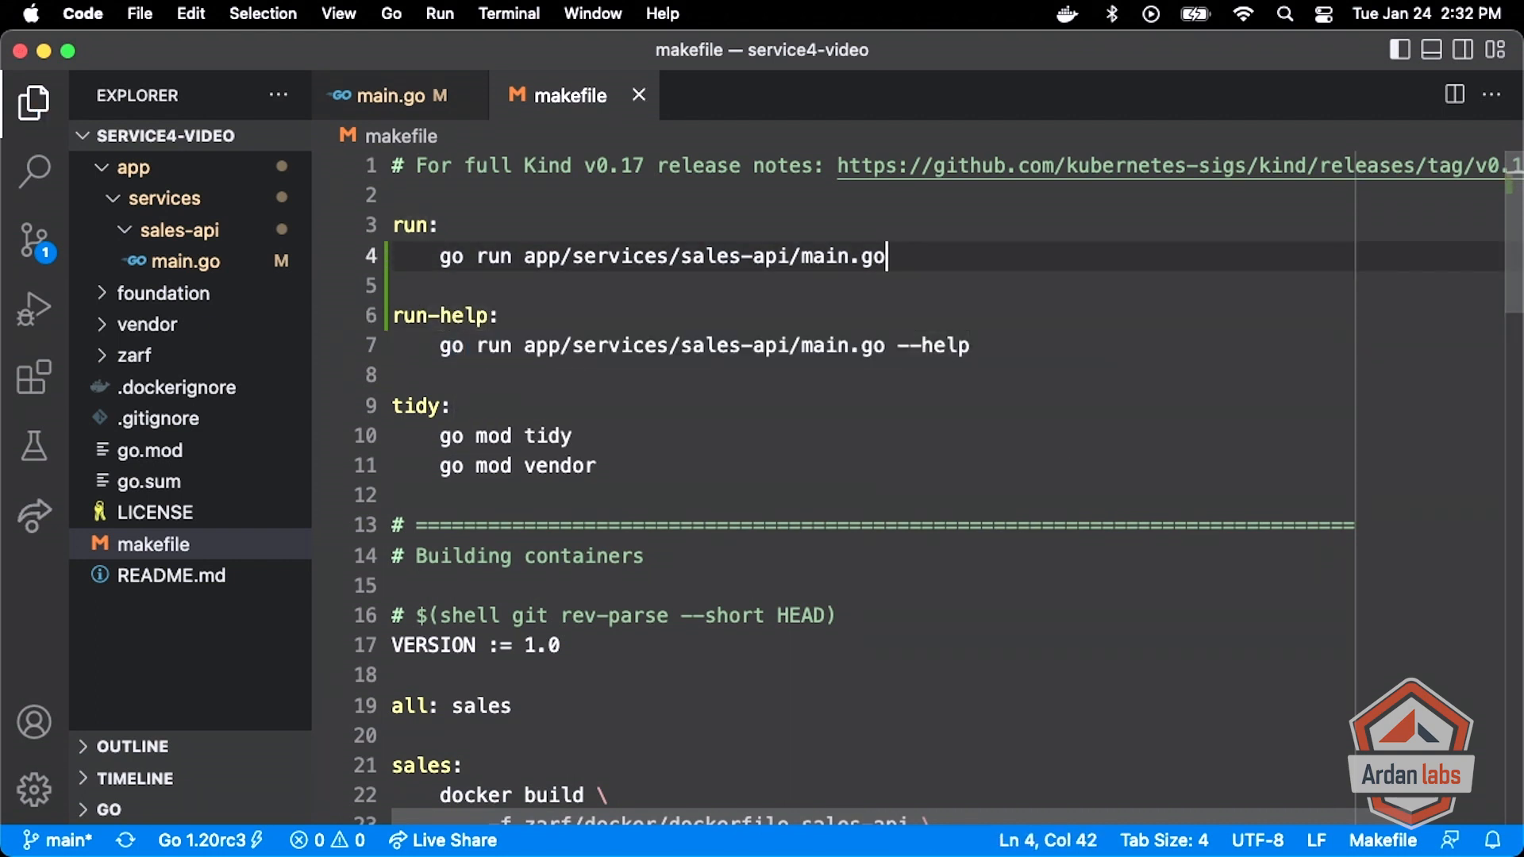
{"action": "key", "text": "super+Tab"}
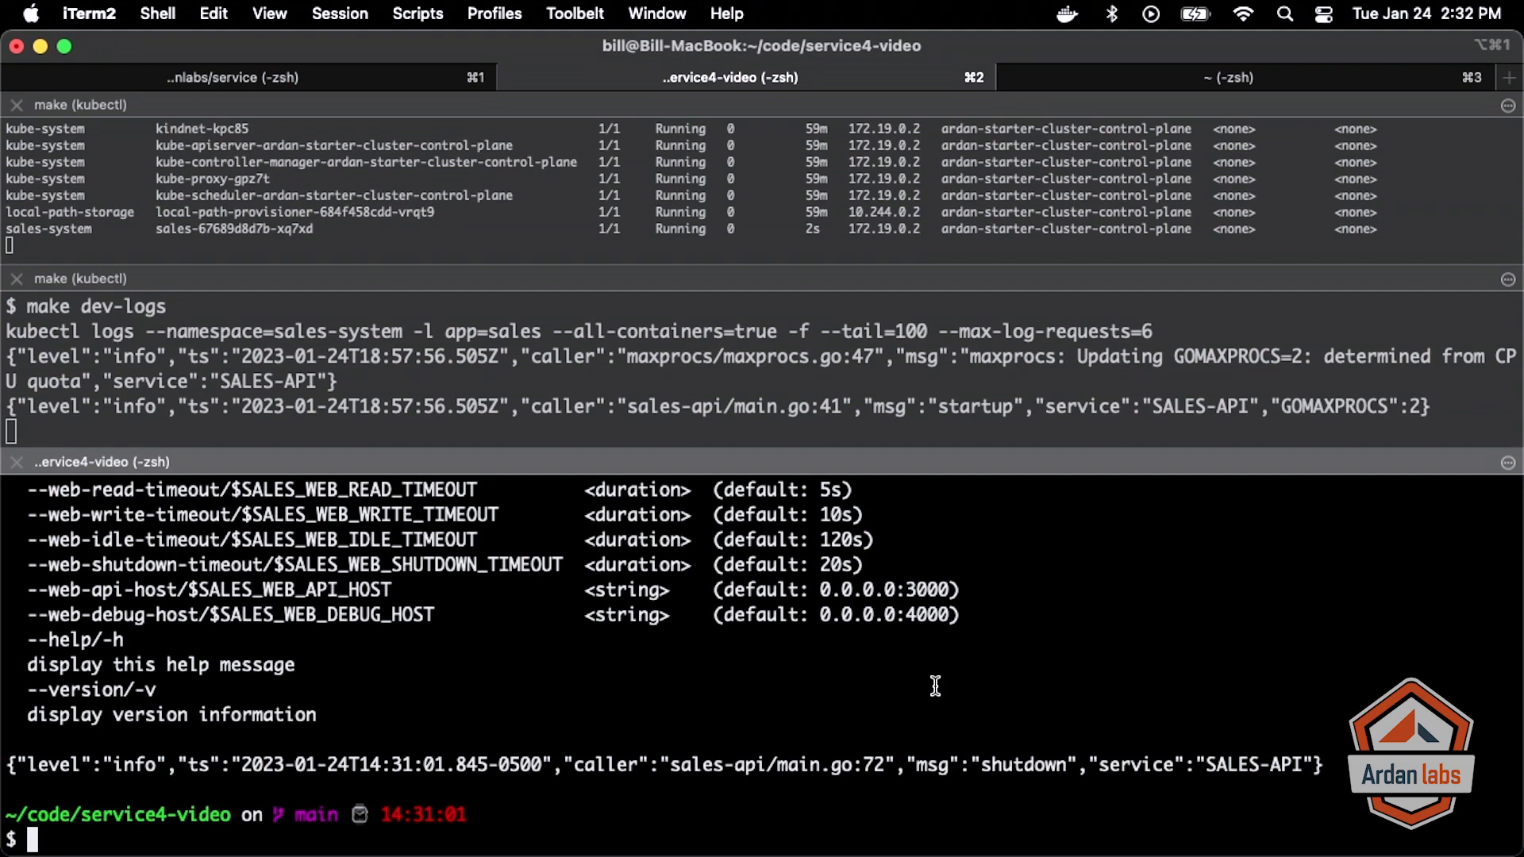
- Run make run so sales-api logs startup and its config string, then stop it with Ctrl+C
{"action": "key", "text": "super+k"}
{"action": "type", "text": "make run"}
{"action": "key", "text": "Return"}
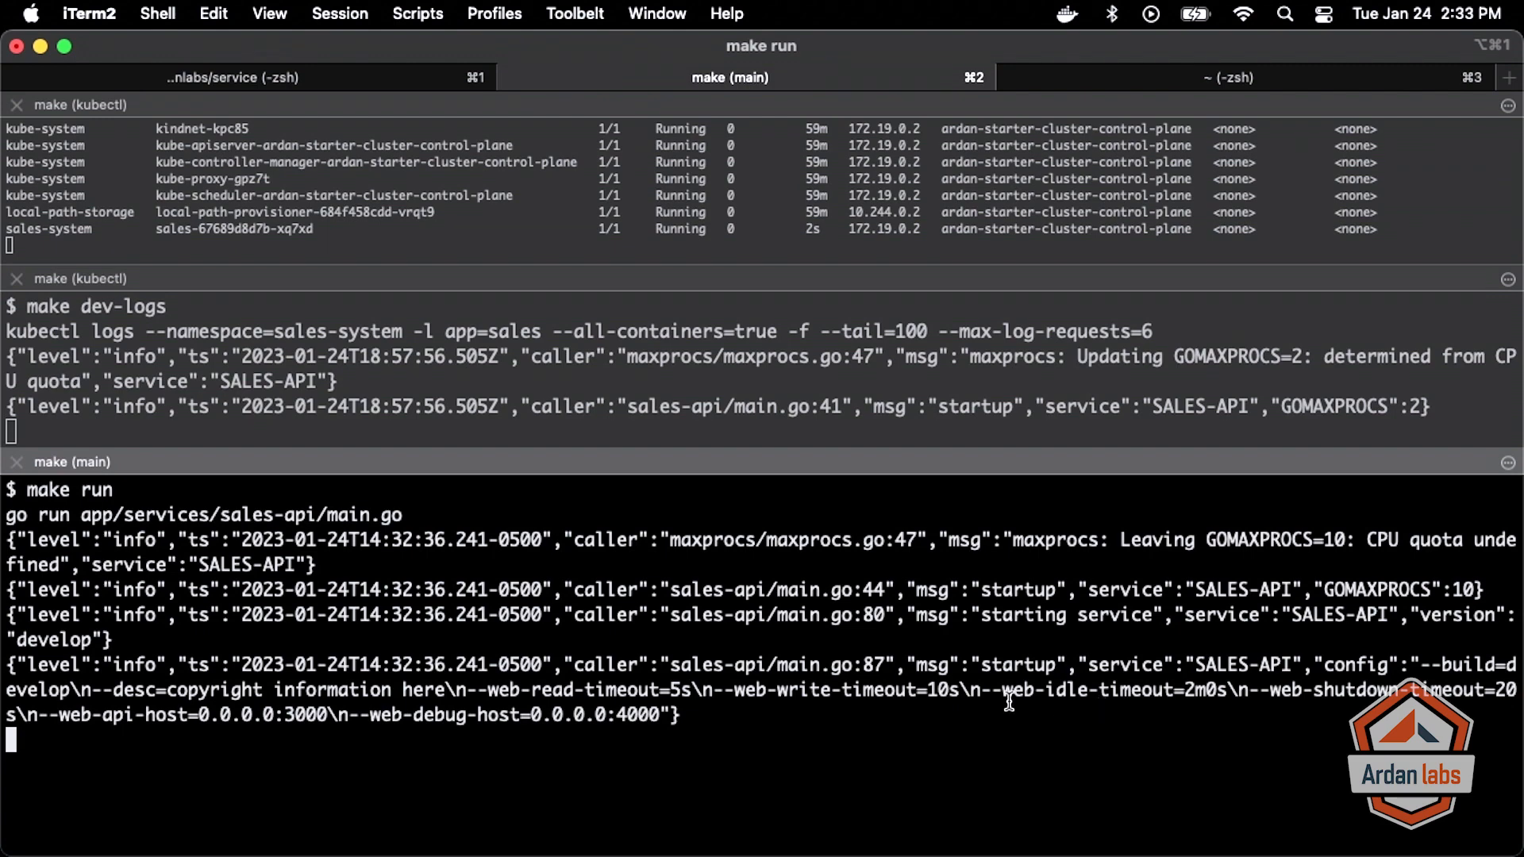
{"action": "key", "text": "ctrl+c"}
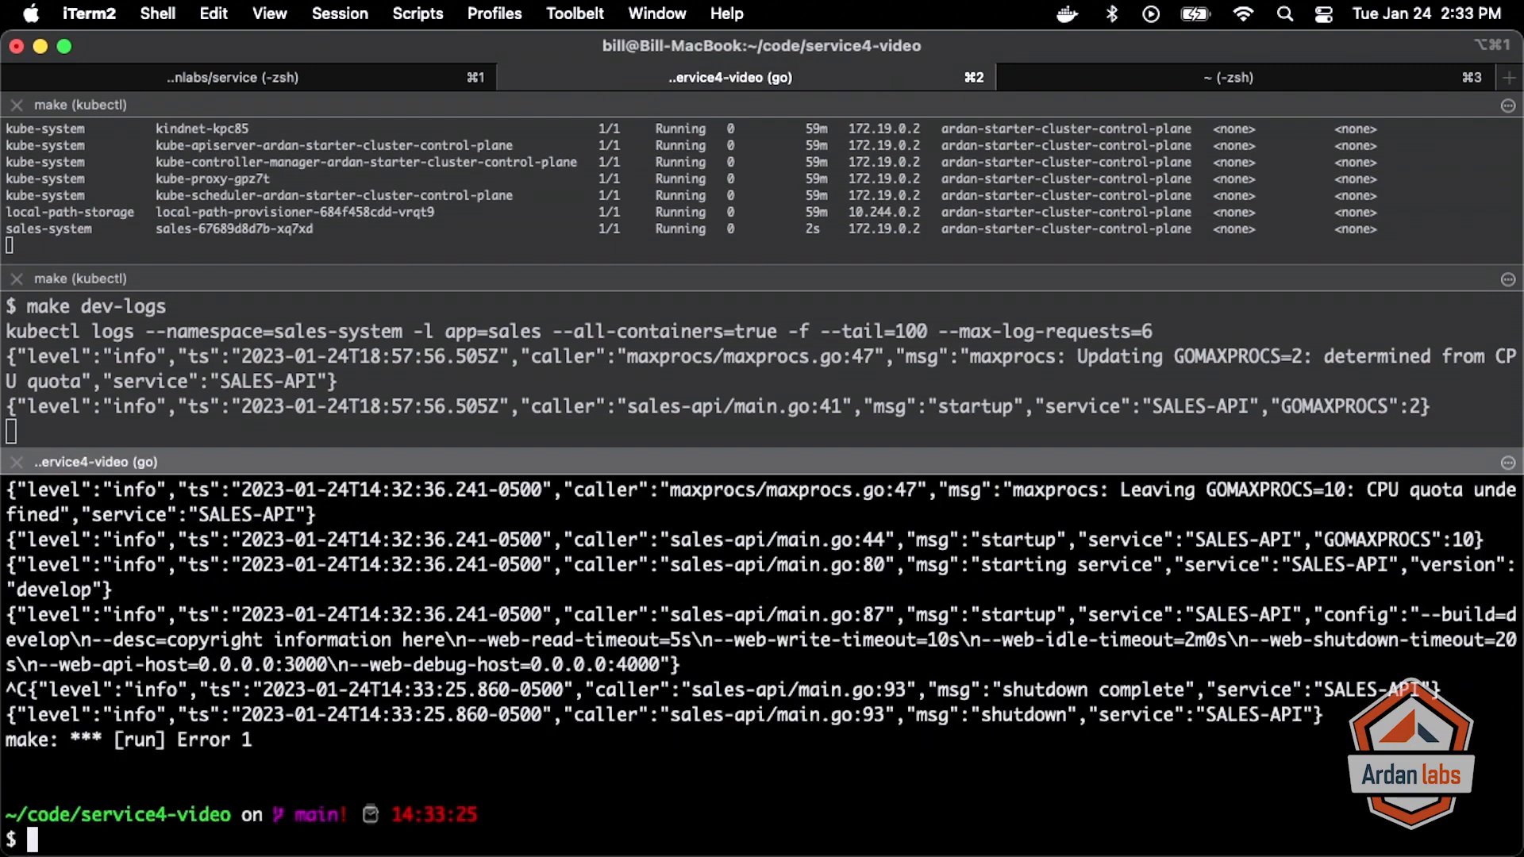